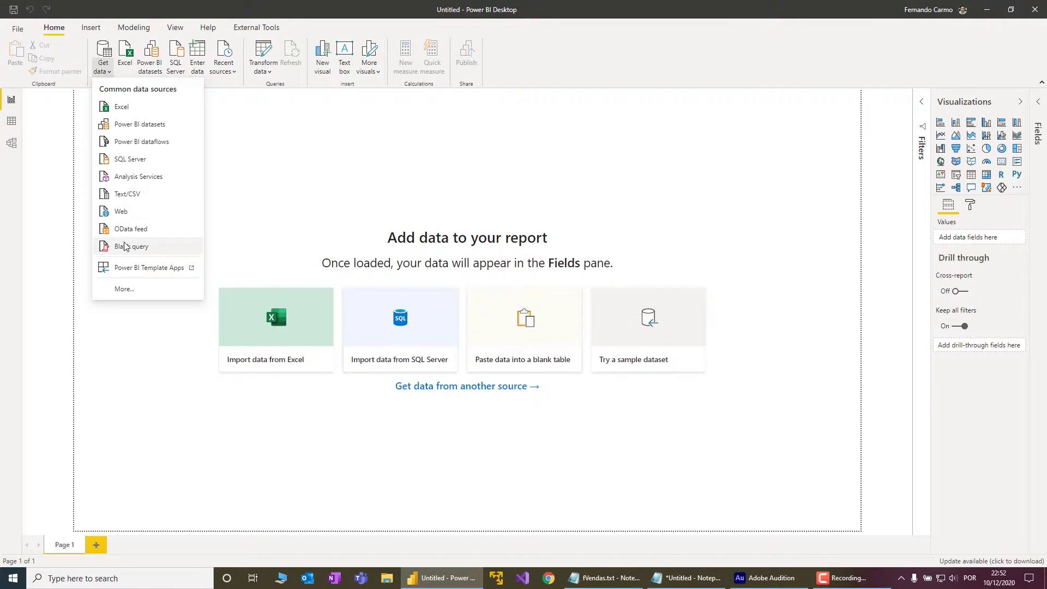
Create a blank query and replace its default code with the copied M code of the sales table
left_click(127, 248)
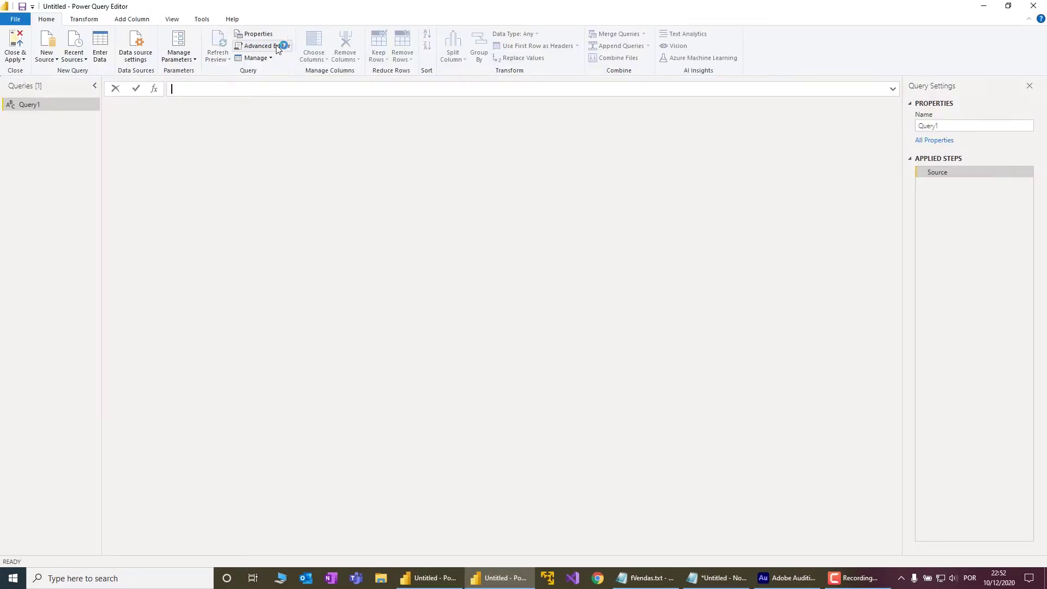
left_click(275, 46)
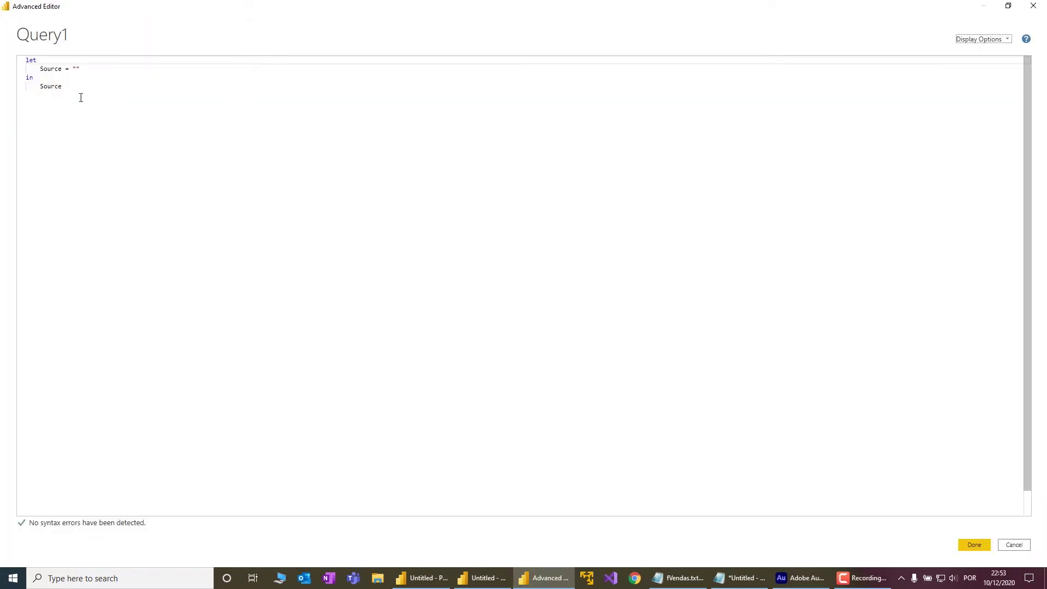
left_click_drag(72, 88, 2, 52)
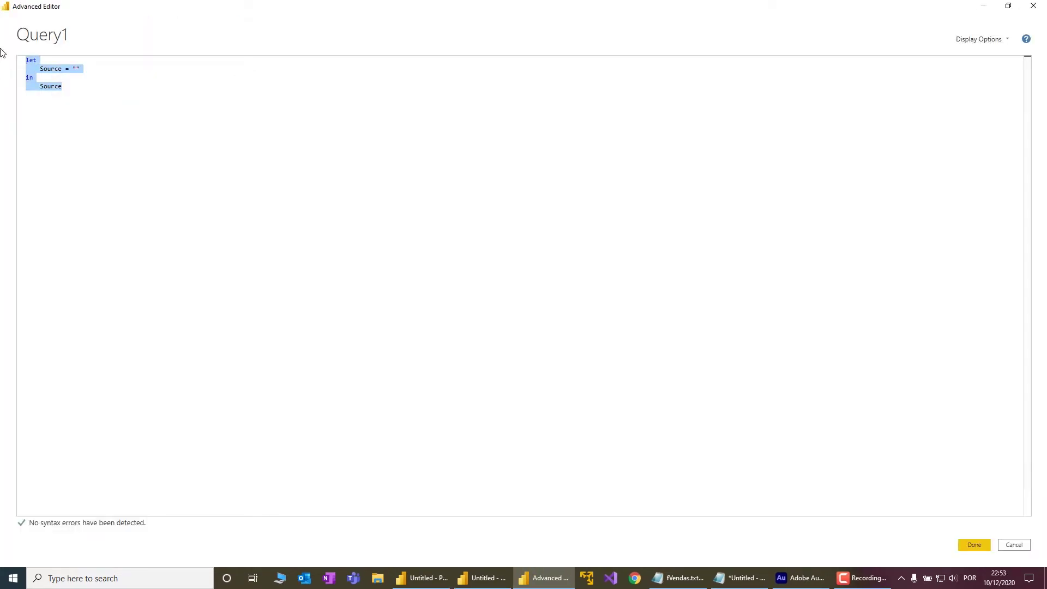
key("ctrl+v")
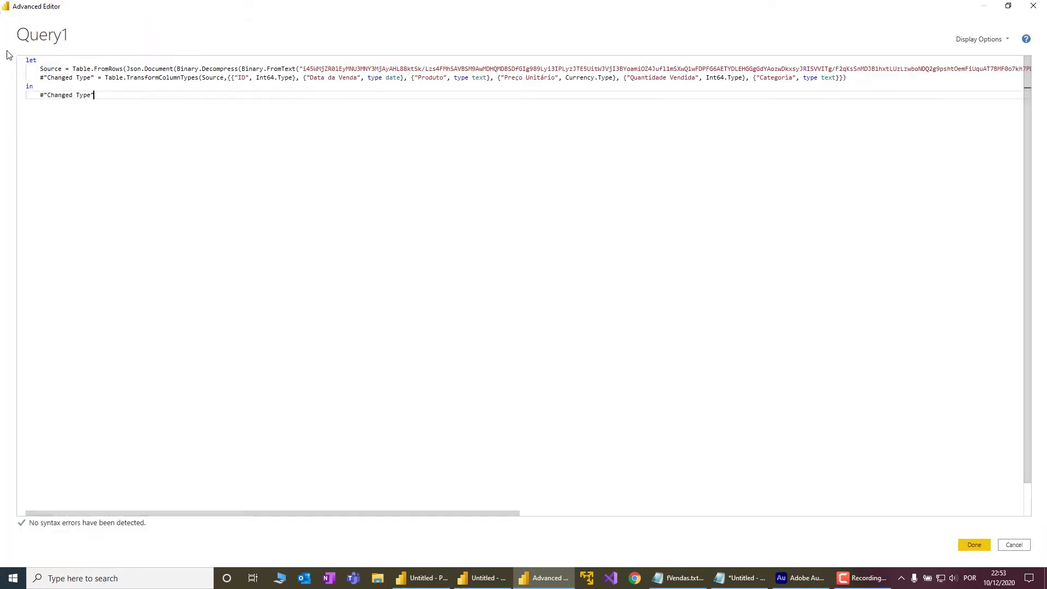
left_click(974, 545)
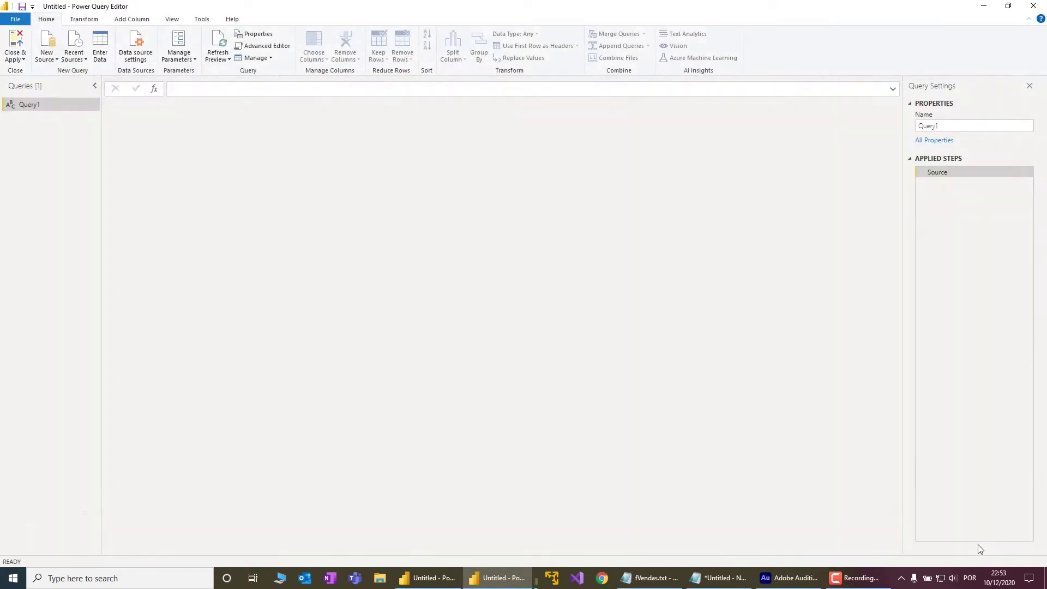
Rename the query as fVendas and apply it to load the table into the report
left_click(951, 126)
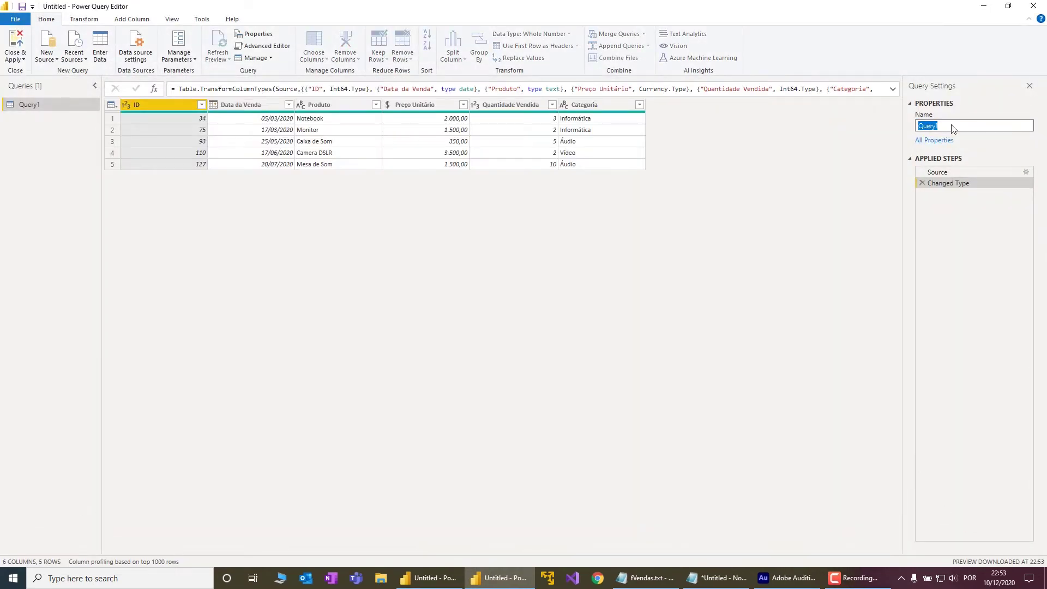
type("F")
left_click(940, 191)
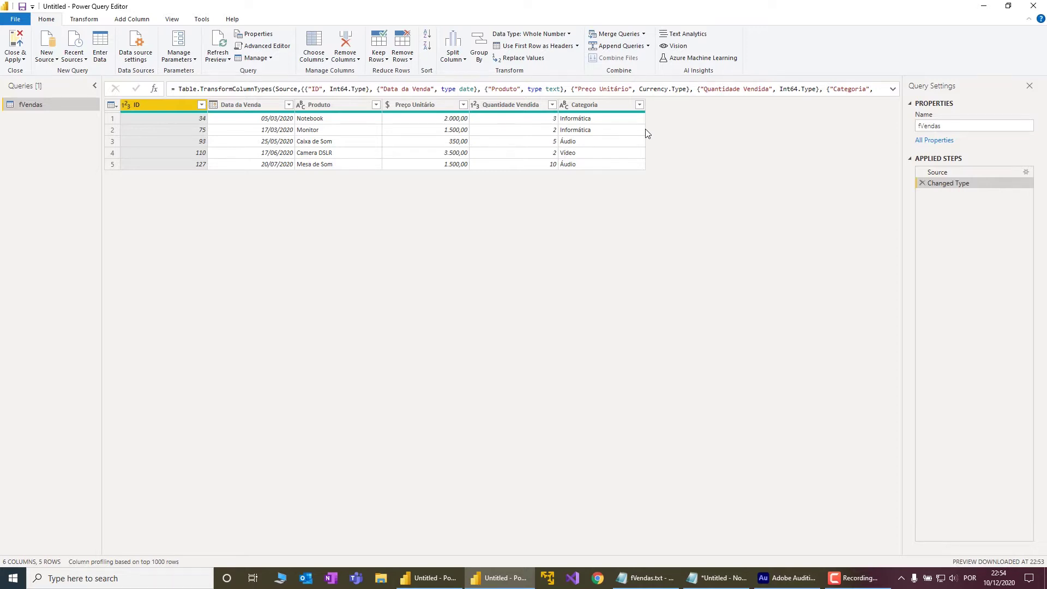
left_click(17, 44)
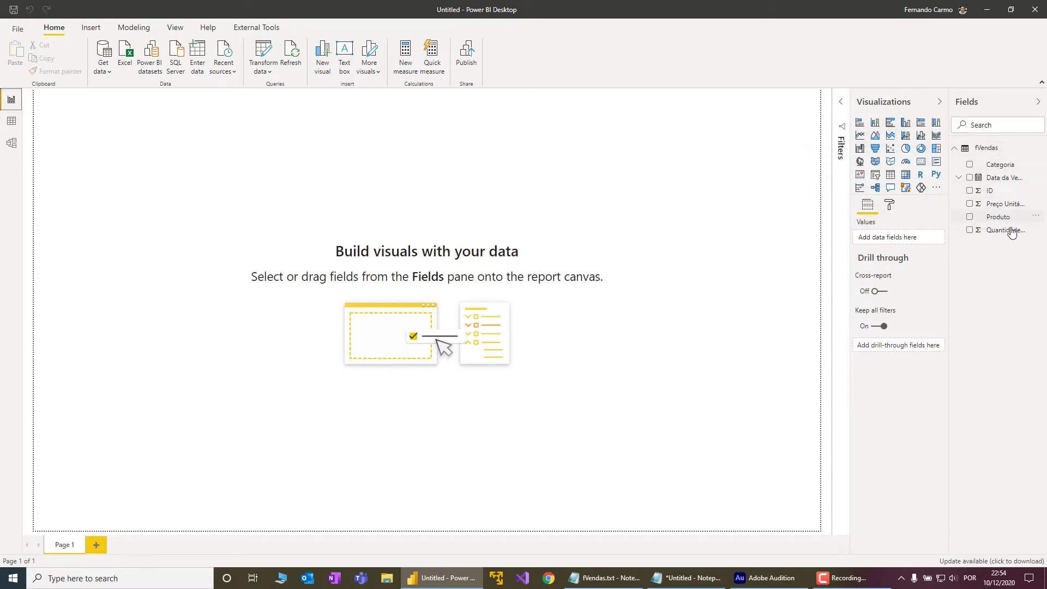
Add a calculated column named Total da Venda to the fVendas table, working in the data view
left_click(1040, 151)
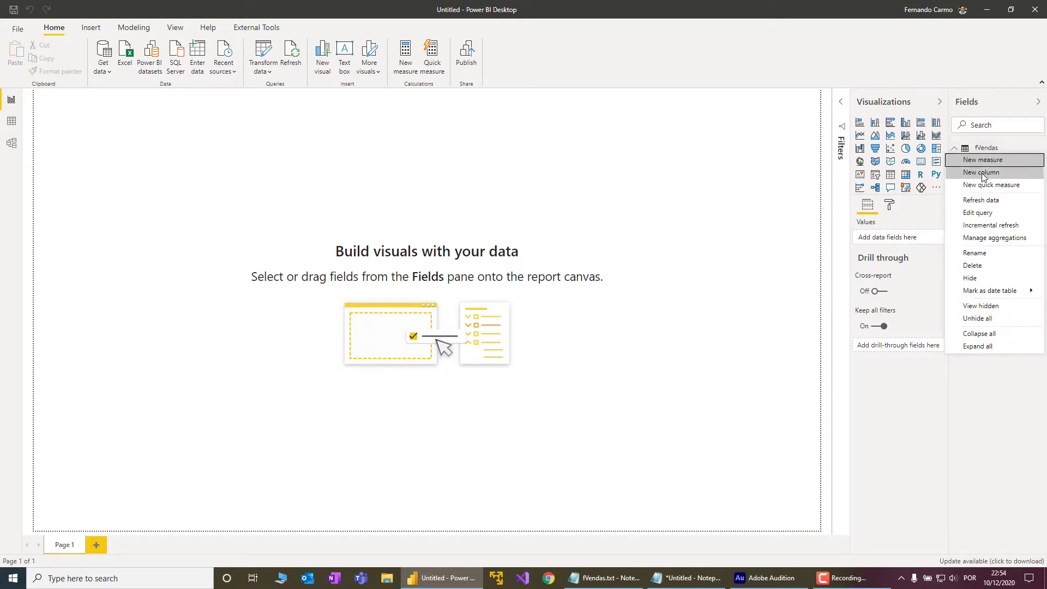
left_click(137, 30)
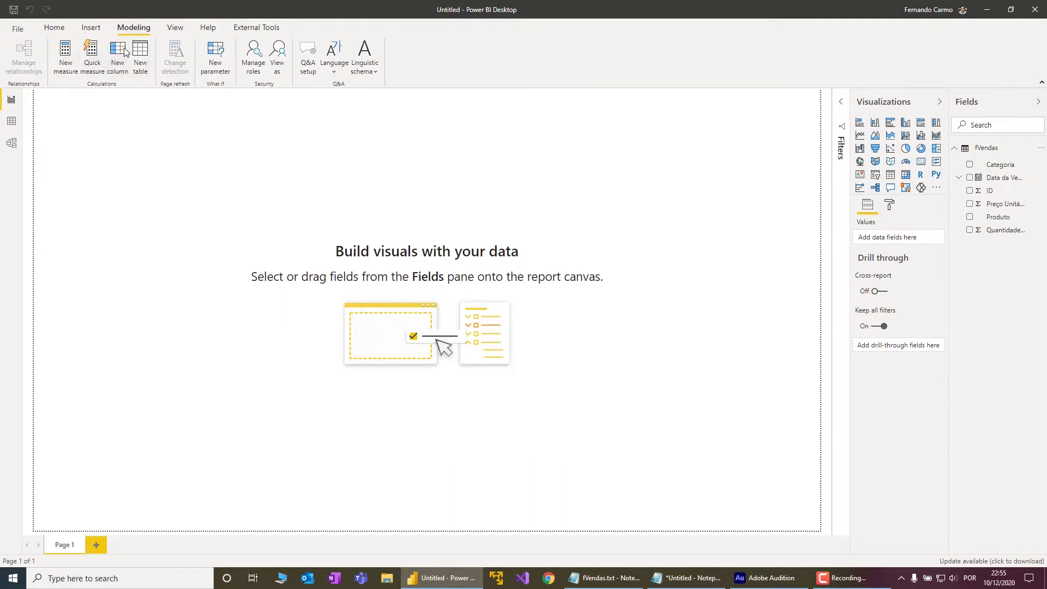
left_click(11, 125)
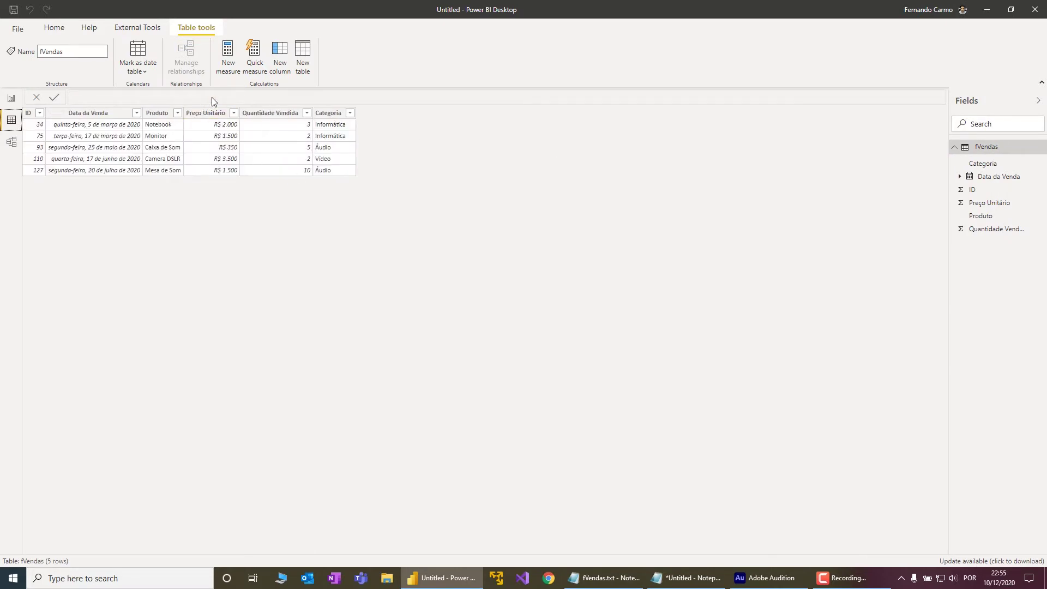
left_click(279, 50)
scroll(170, 102, "up", 5, "ctrl")
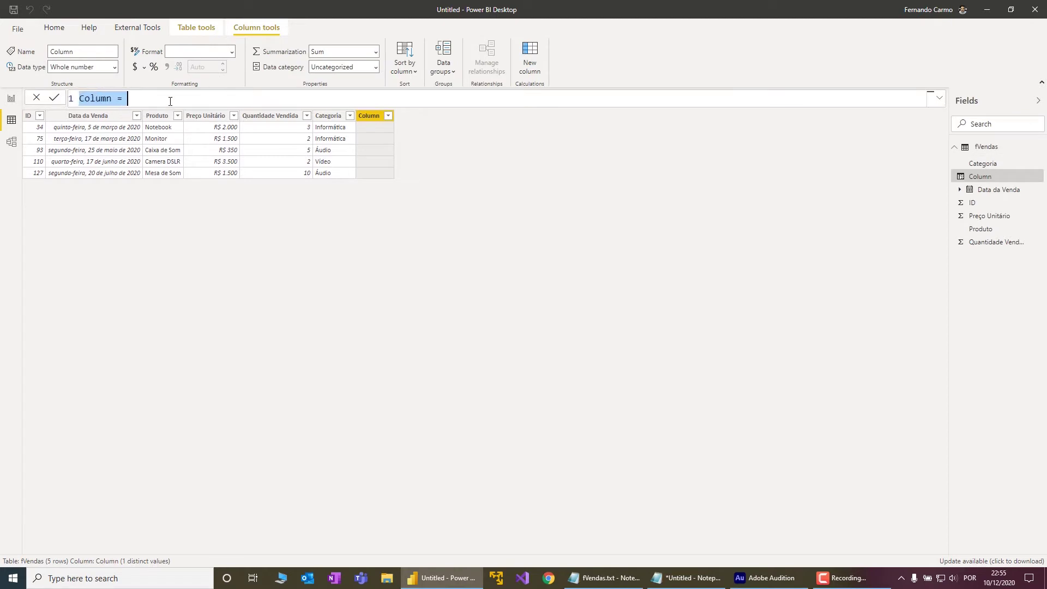
left_click(216, 99)
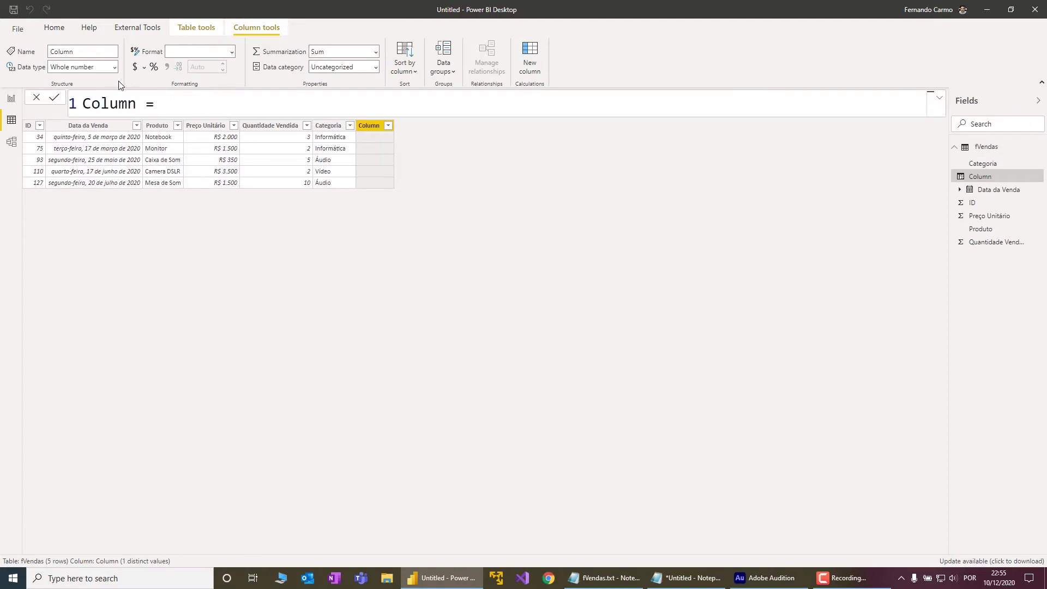
double_click(116, 102)
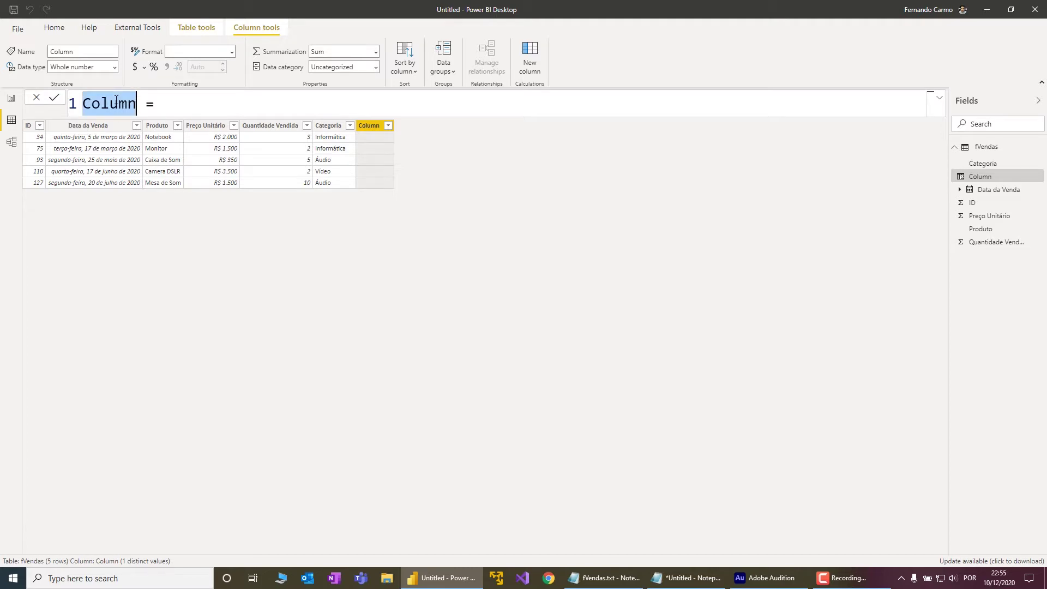
type("Total da Venda")
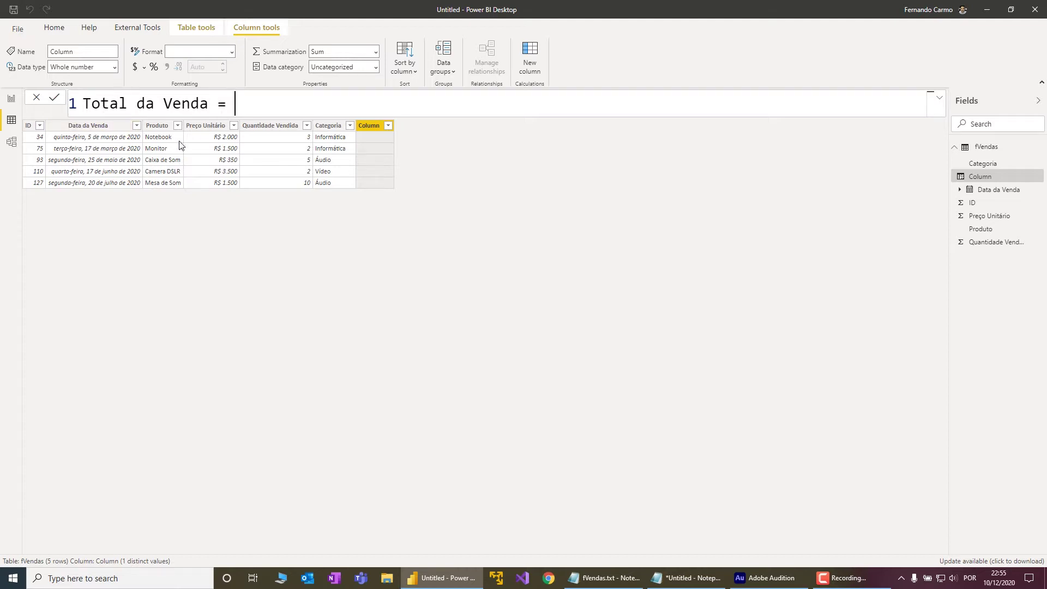
Define the Total da Venda column as fVendas[Preço Unitário] * fVendas[Quantidade Vendida]
left_click(211, 140)
type("Pre")
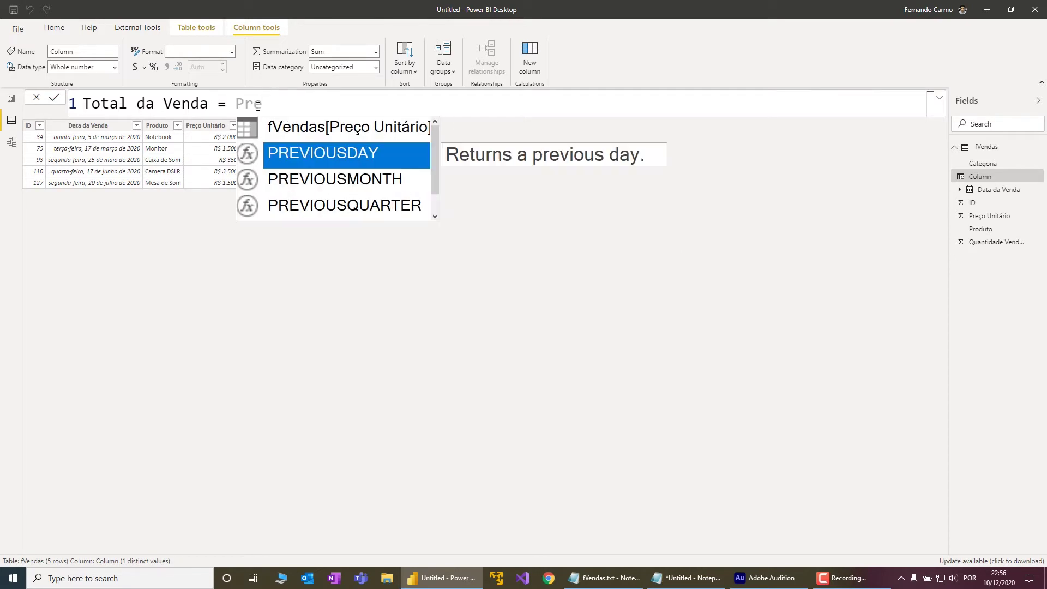
key("Up")
key("Tab")
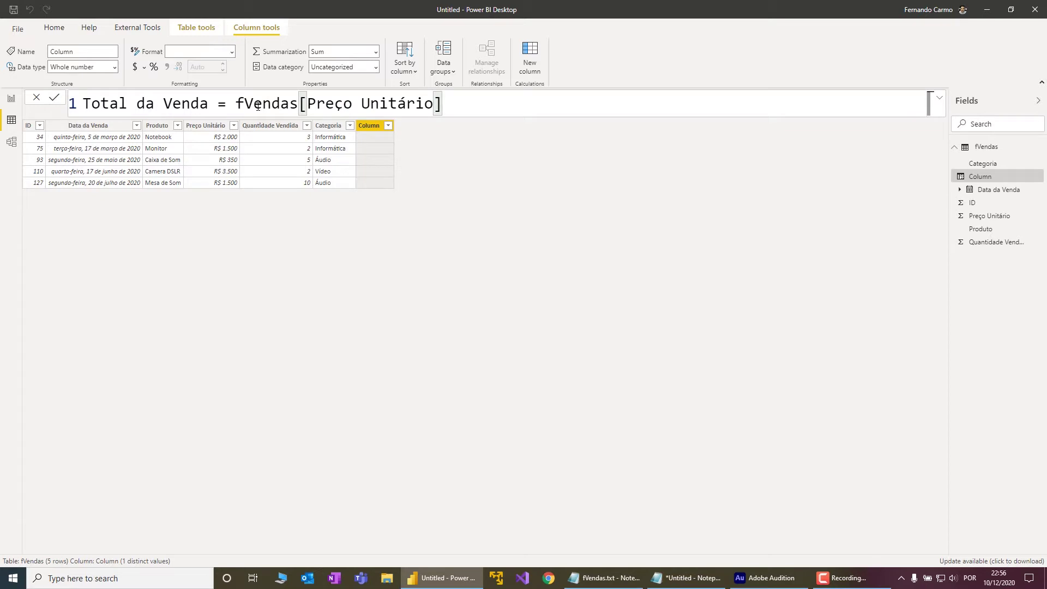
type("* ")
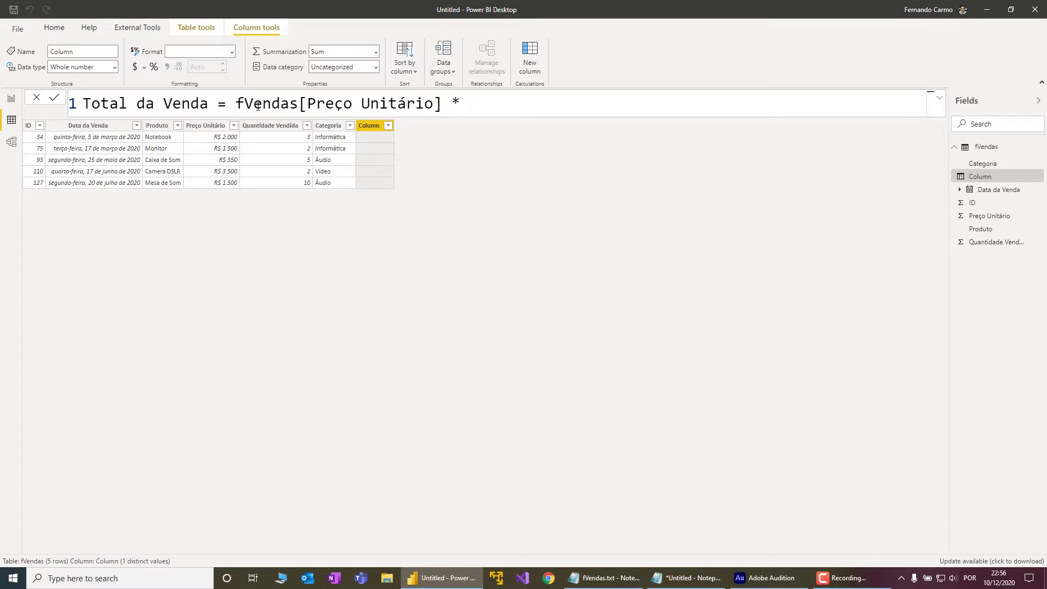
type("Quan")
key("Tab")
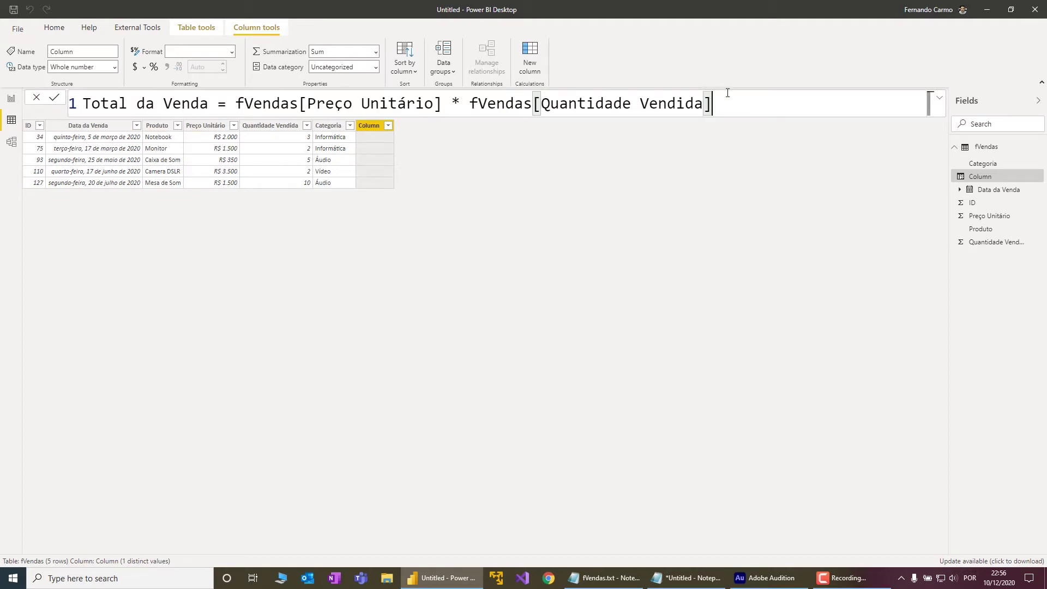
key("Return")
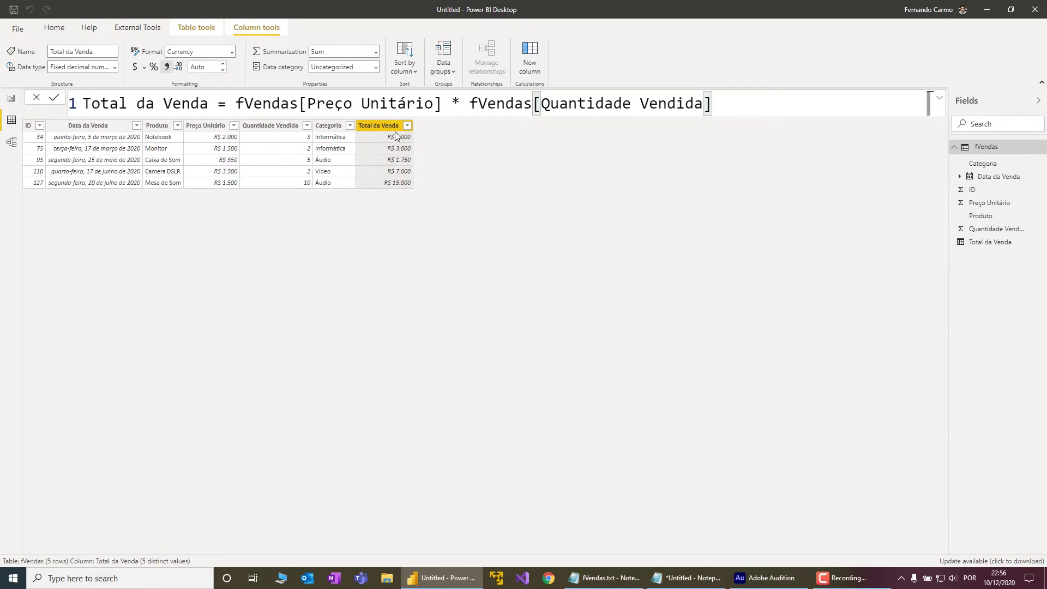
Insert a table visual on the report page with the ID field set to Don't summarize
left_click(11, 99)
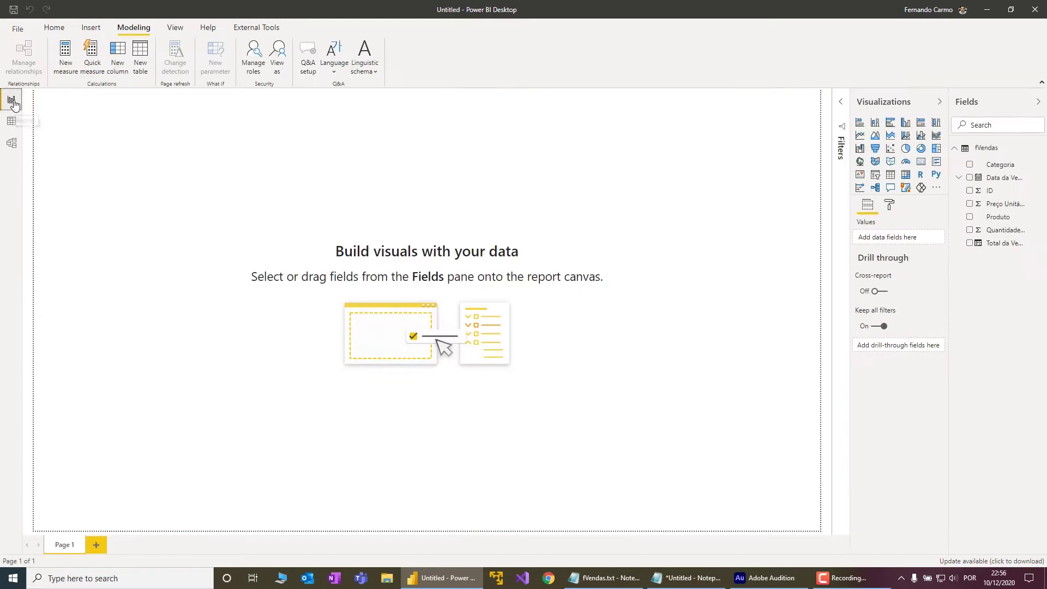
left_click(891, 175)
left_click(971, 191)
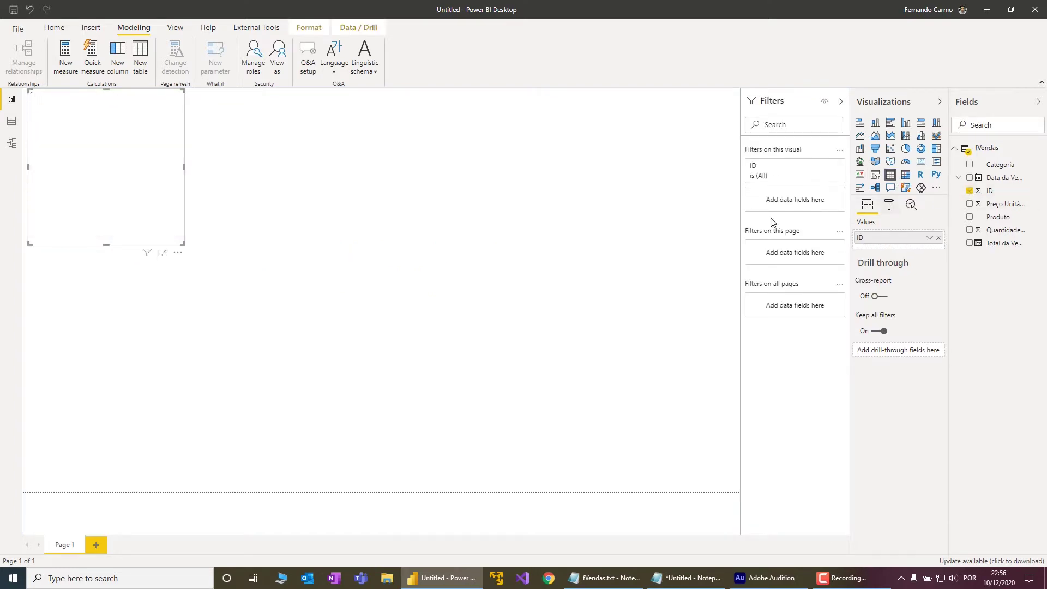
left_click(930, 240)
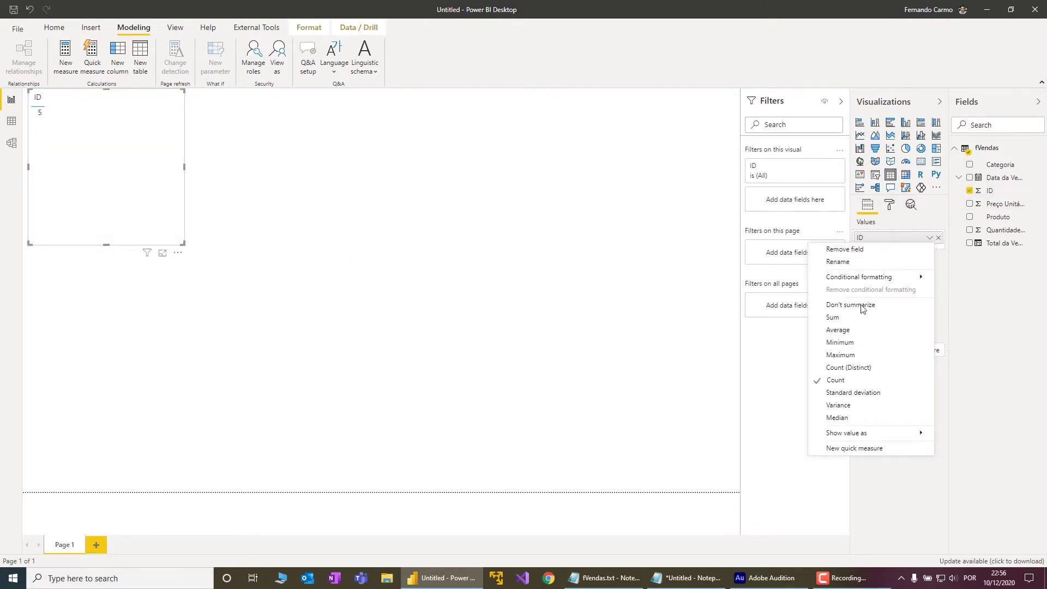
left_click(875, 310)
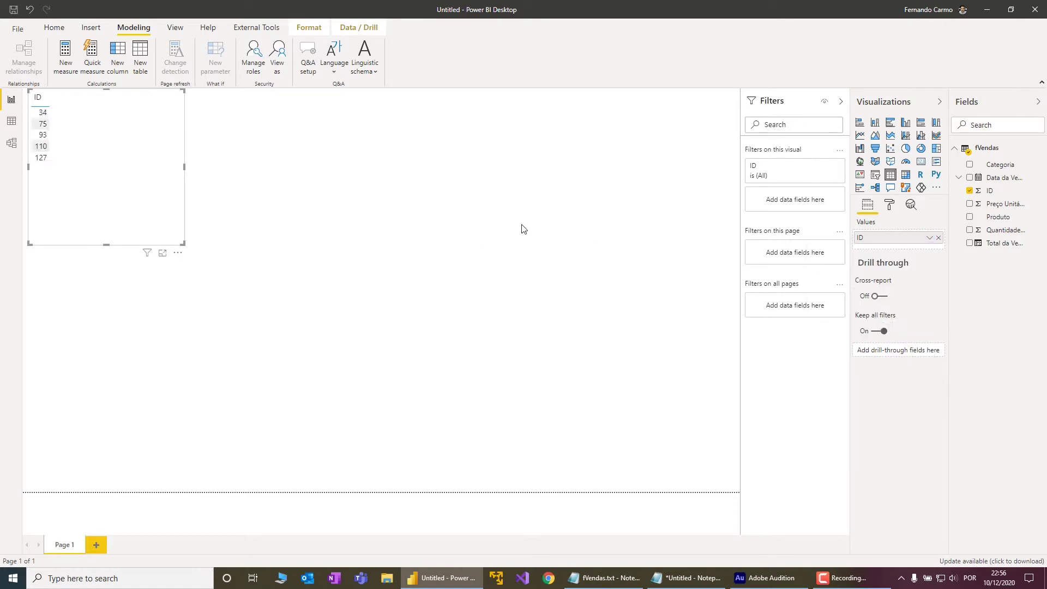
Add Produto, Preço Unitário, Quantidade Vendida and Total da Venda to the table visual and widen it to fit the columns
left_click(969, 217)
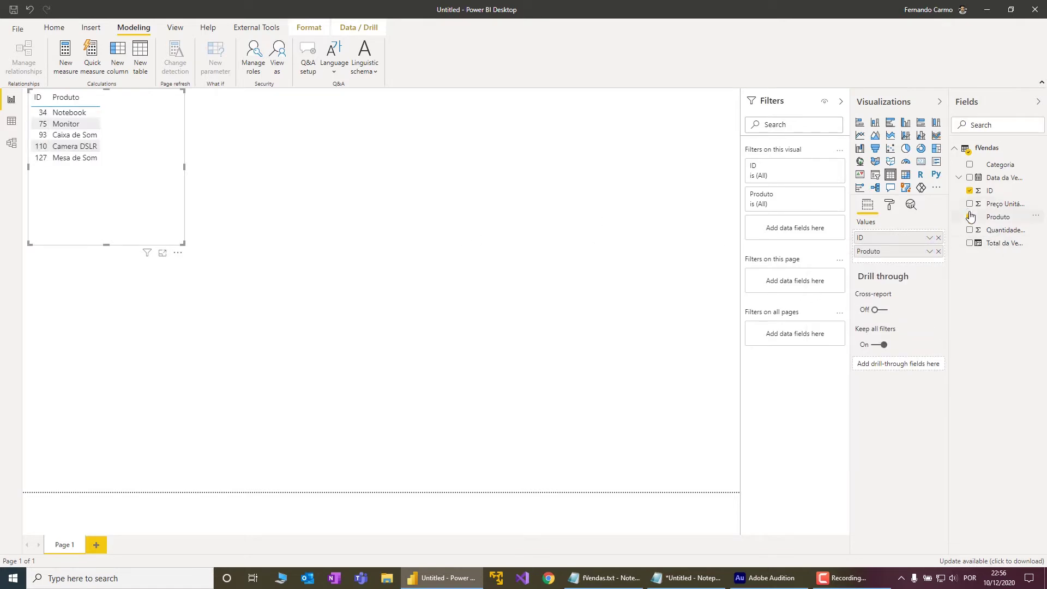
left_click(969, 204)
left_click(970, 230)
left_click(970, 243)
left_click_drag(184, 168, 470, 175)
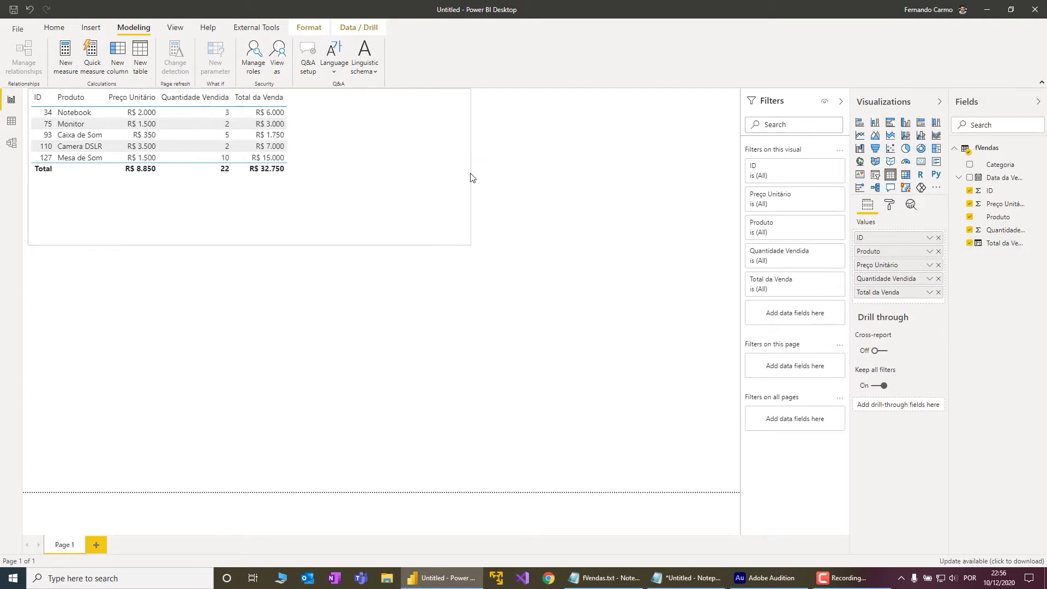
Set the text size of the table visual's values to 16 pt
left_click(889, 206)
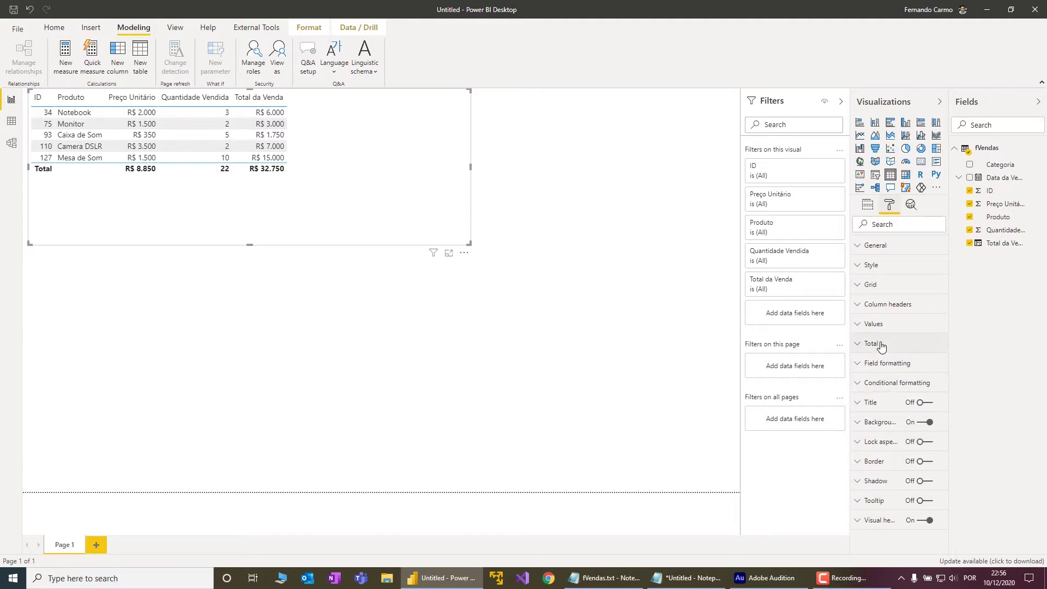
left_click(881, 325)
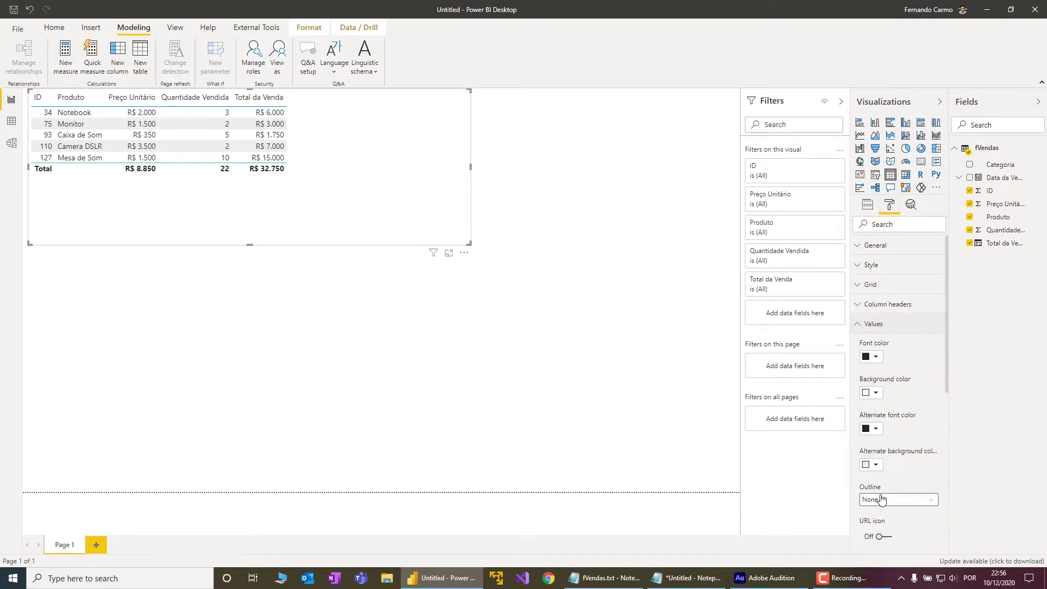
scroll(881, 500, "down", 3)
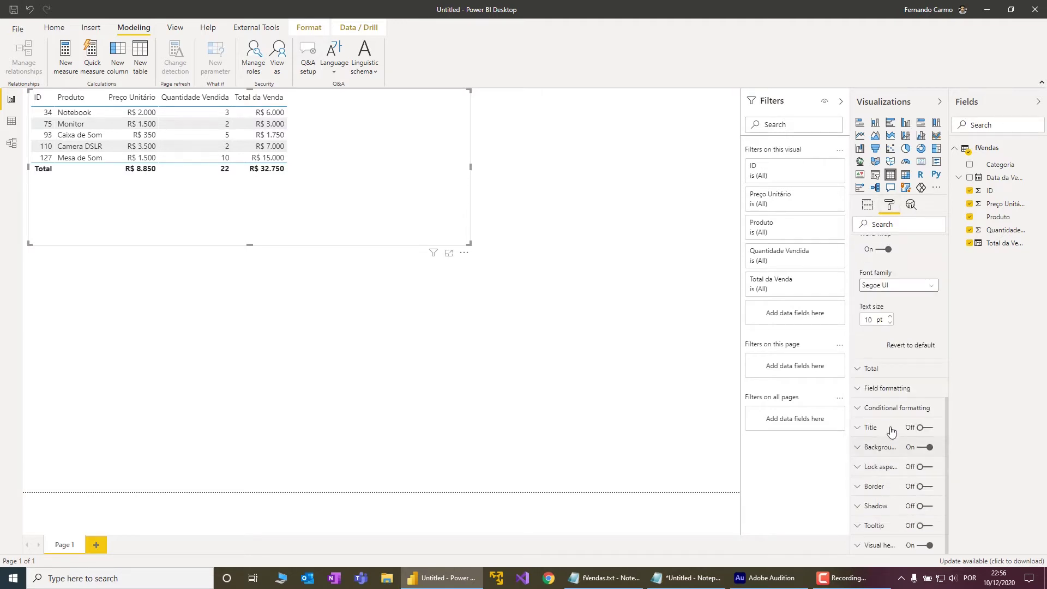
double_click(869, 321)
type("16")
scroll(886, 304, "up", 5)
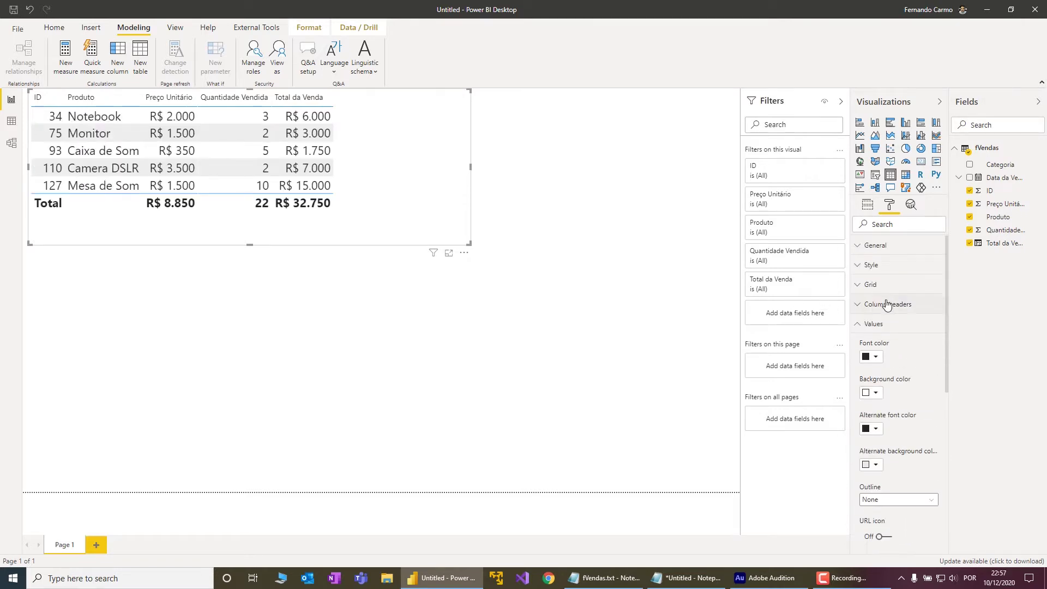
left_click(858, 324)
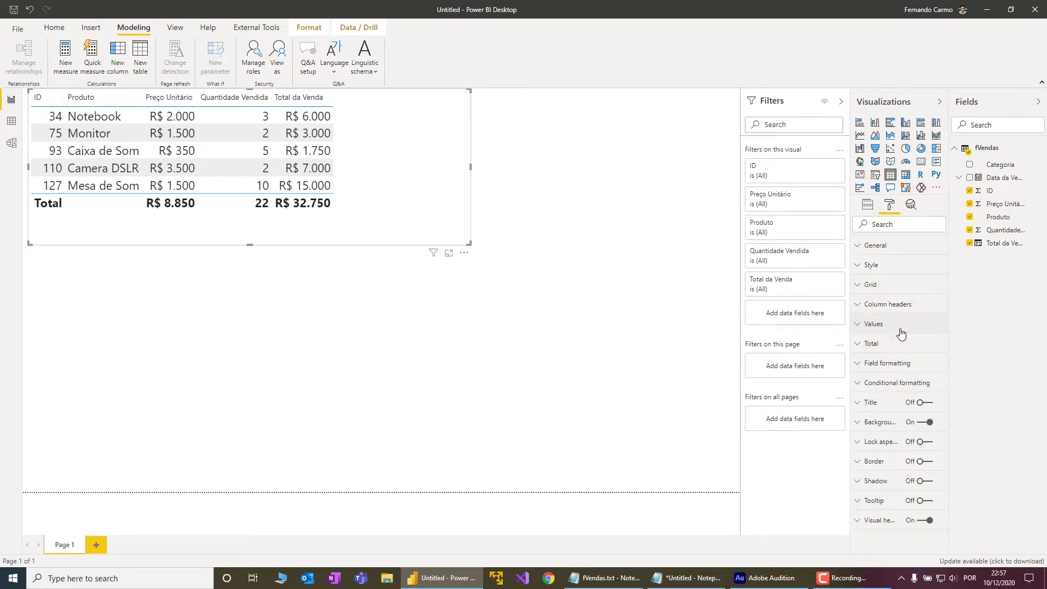
Set the table visual's column header text size to 16 pt and enlarge the visual across most of the page width
left_click(879, 304)
scroll(867, 430, "down", 2)
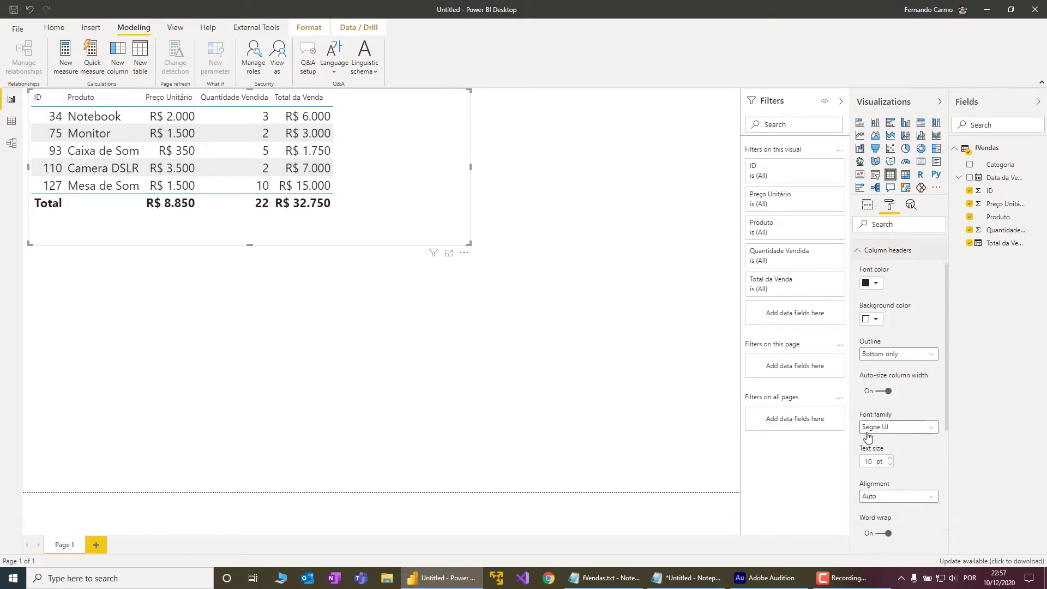
left_click(873, 462)
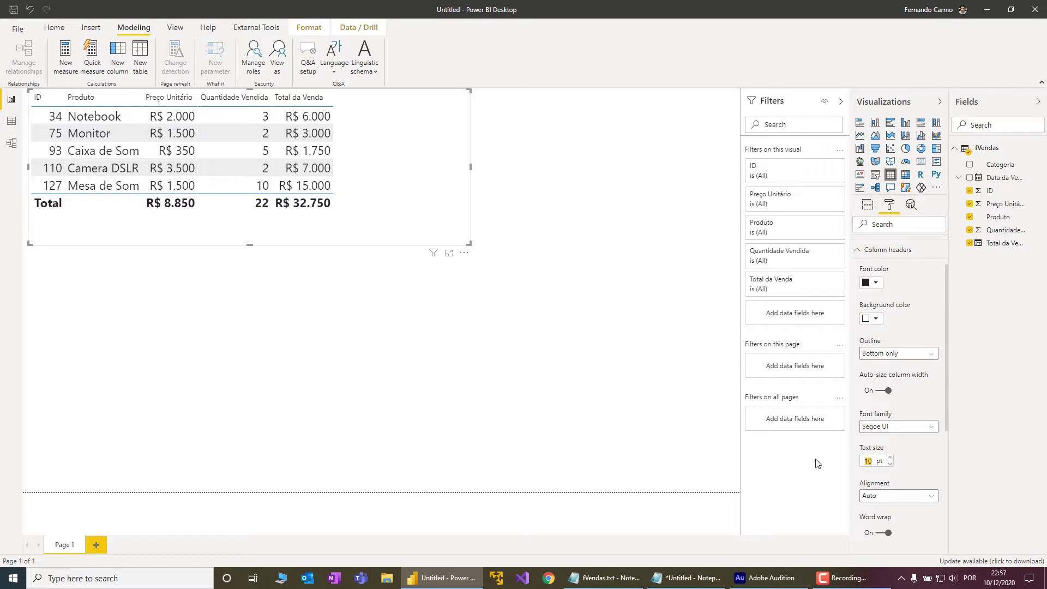
type("16")
left_click(460, 355)
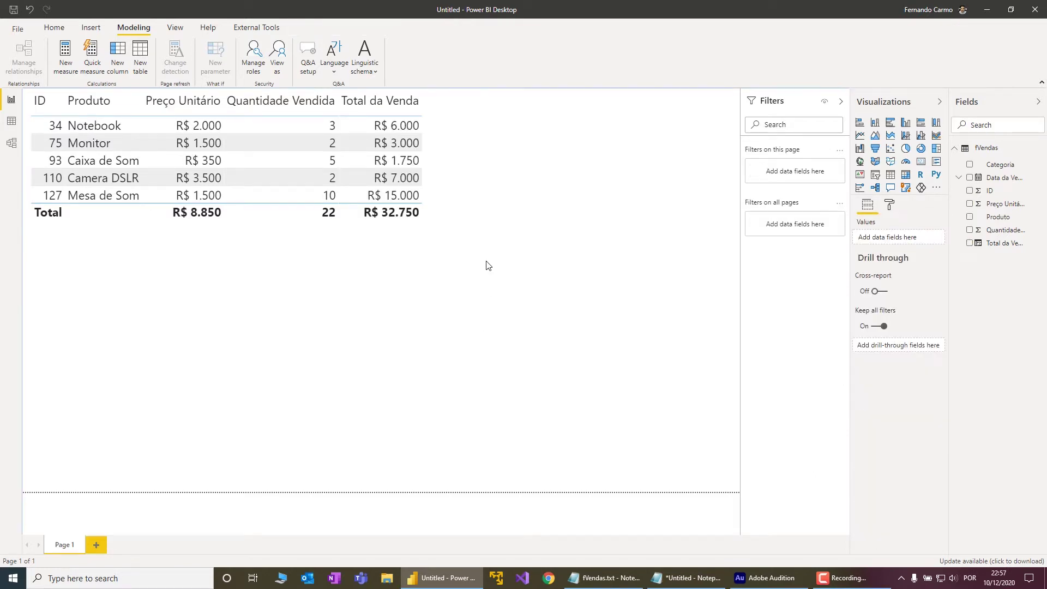
left_click(458, 231)
left_click_drag(470, 245, 678, 273)
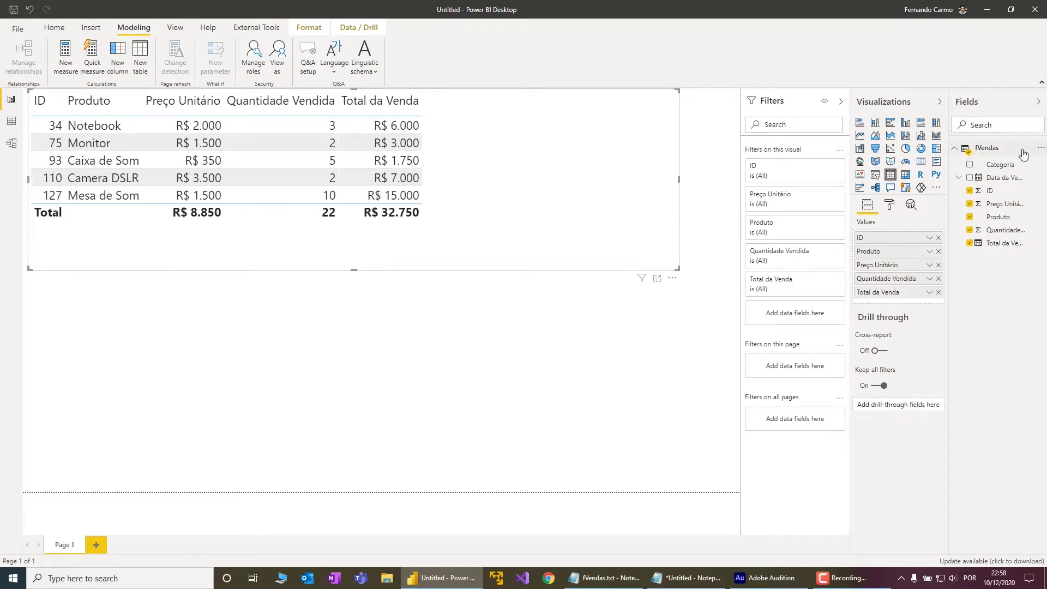
Create a new measure in the fVendas table and name it Soma Total das Vendas
left_click(1041, 148)
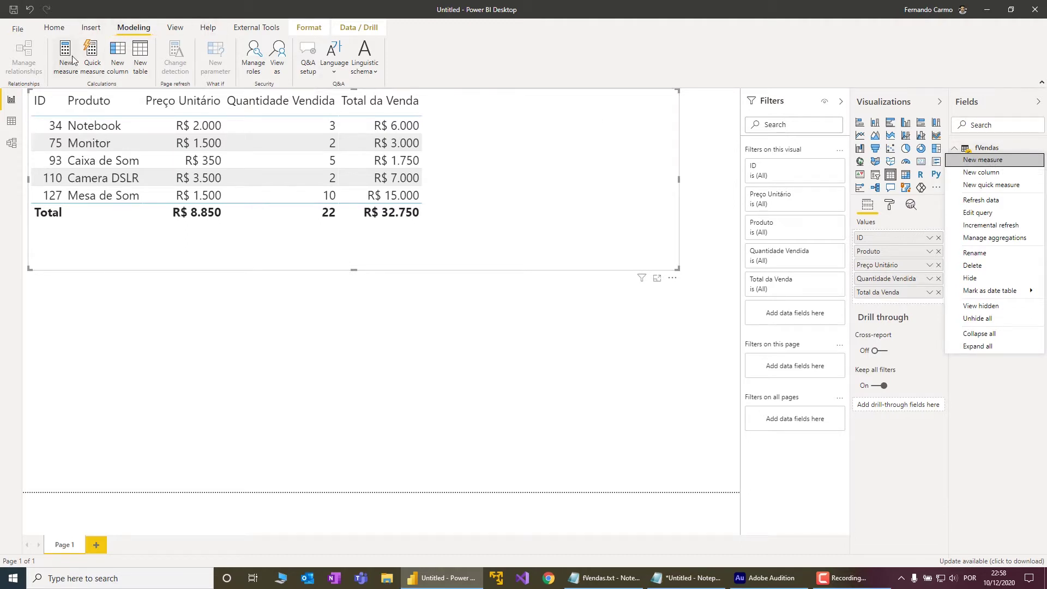
left_click(1001, 161)
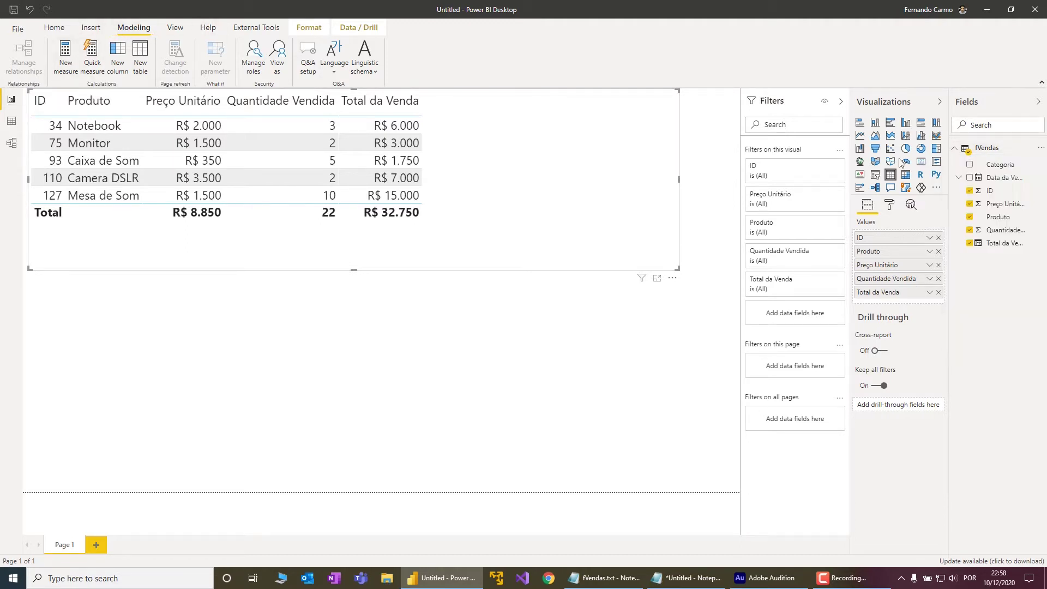
key("BackSpace")
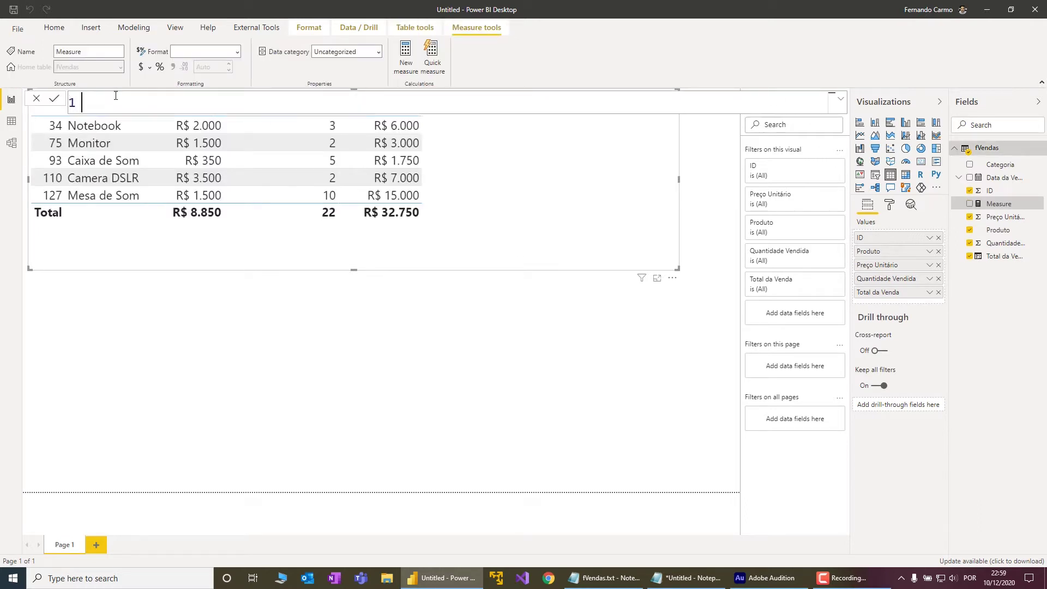
type("SOM")
key("BackSpace")
key("BackSpace")
type("oma Total das Vendas =")
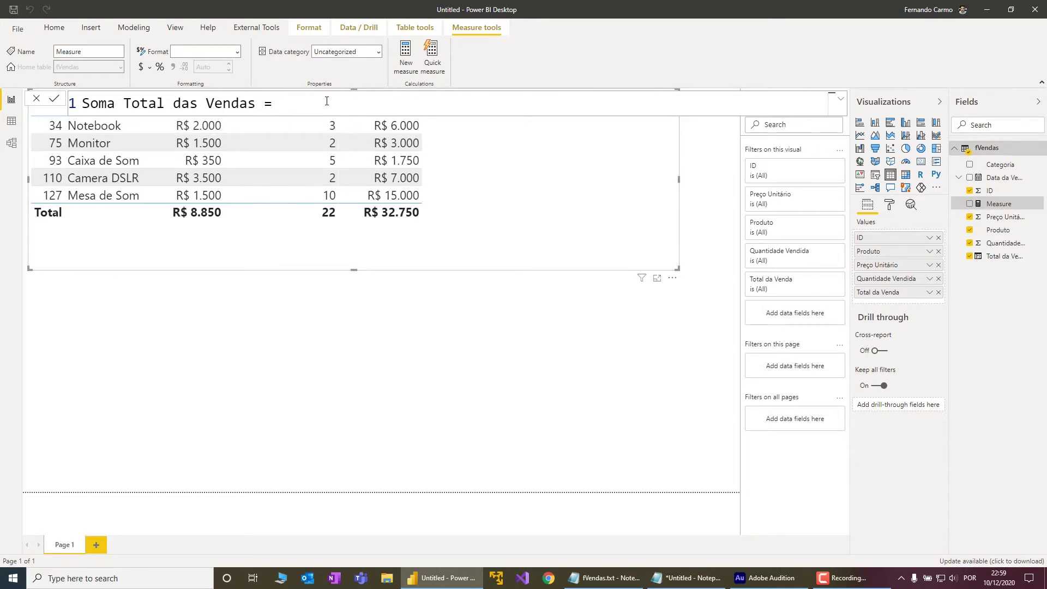
Begin the measure's formula with SUMX, using fVendas as the table argument
type("SUMX")
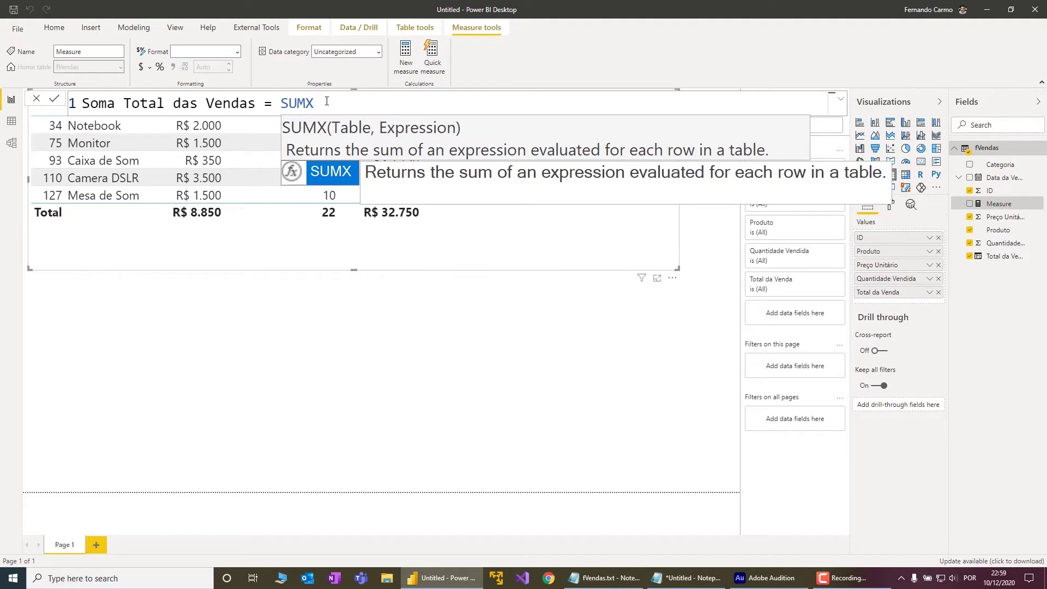
type("(")
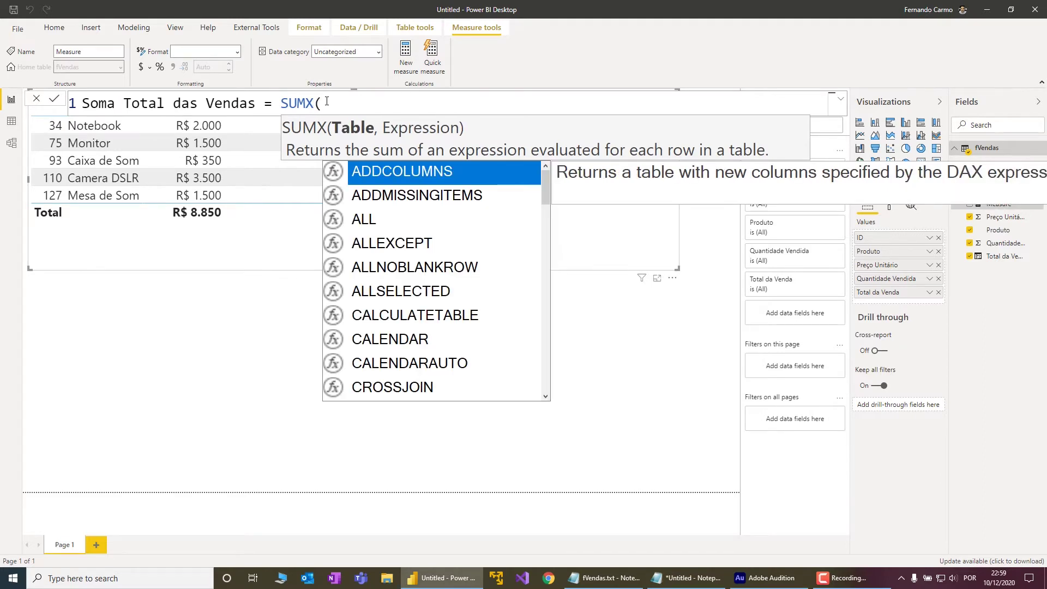
type("fv")
key("Tab")
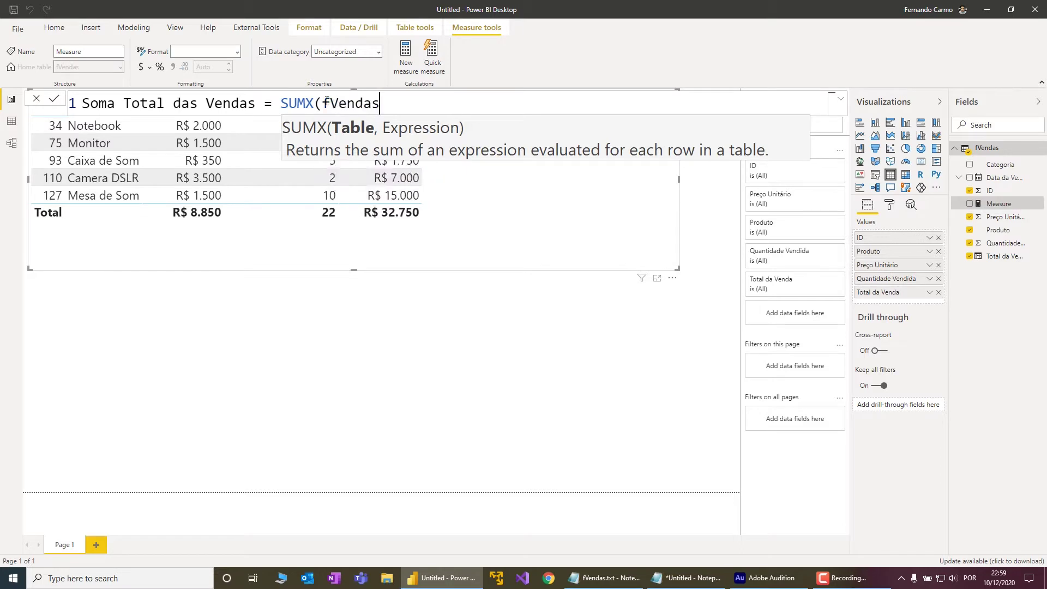
type(", ")
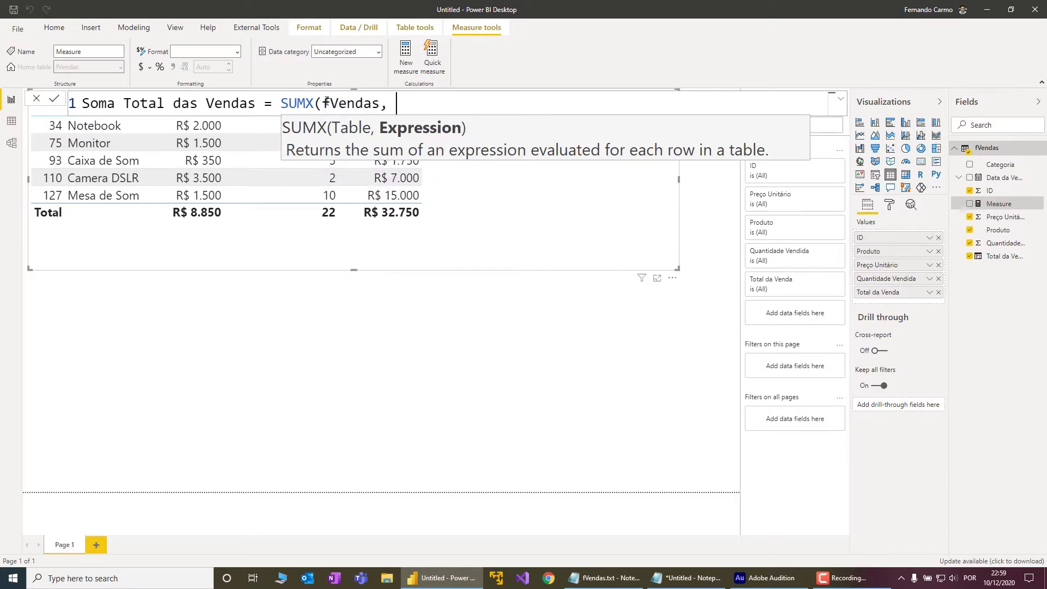
Complete the SUMX expression as fVendas[Preço Unitário] * fVendas[Quantidade Vendida] and commit the measure
type("pre")
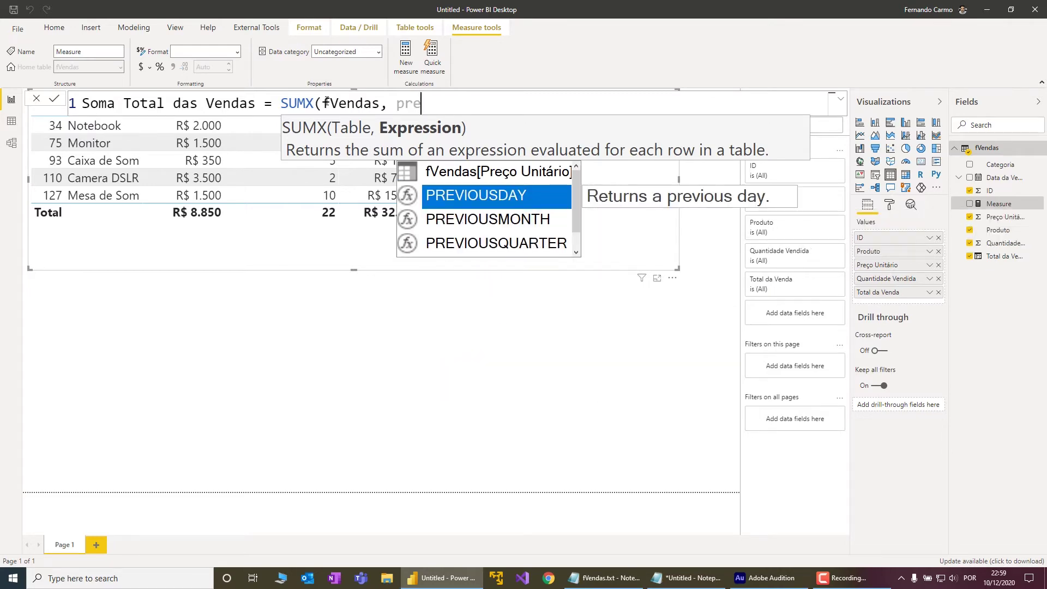
key("Up")
key("Tab")
type("*")
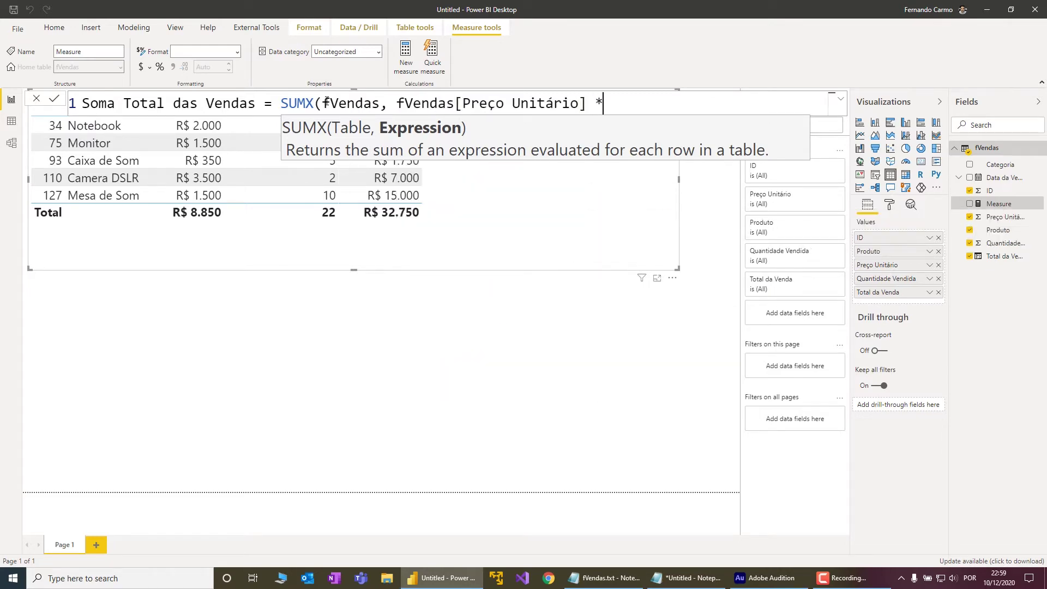
type(" qua")
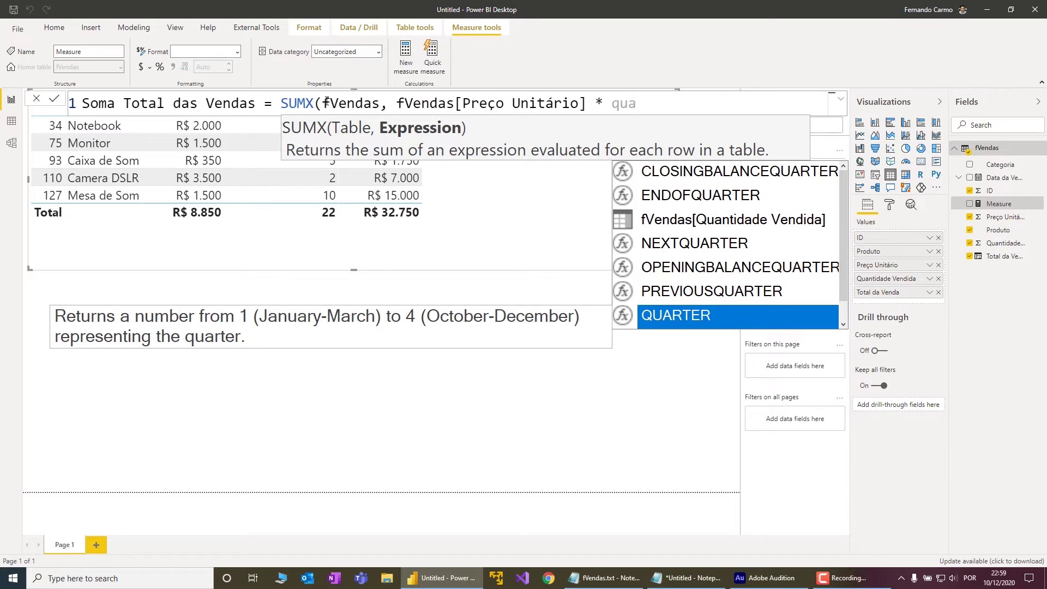
key("Up")
key("Up")
key("Up")
key("Up")
key("Tab")
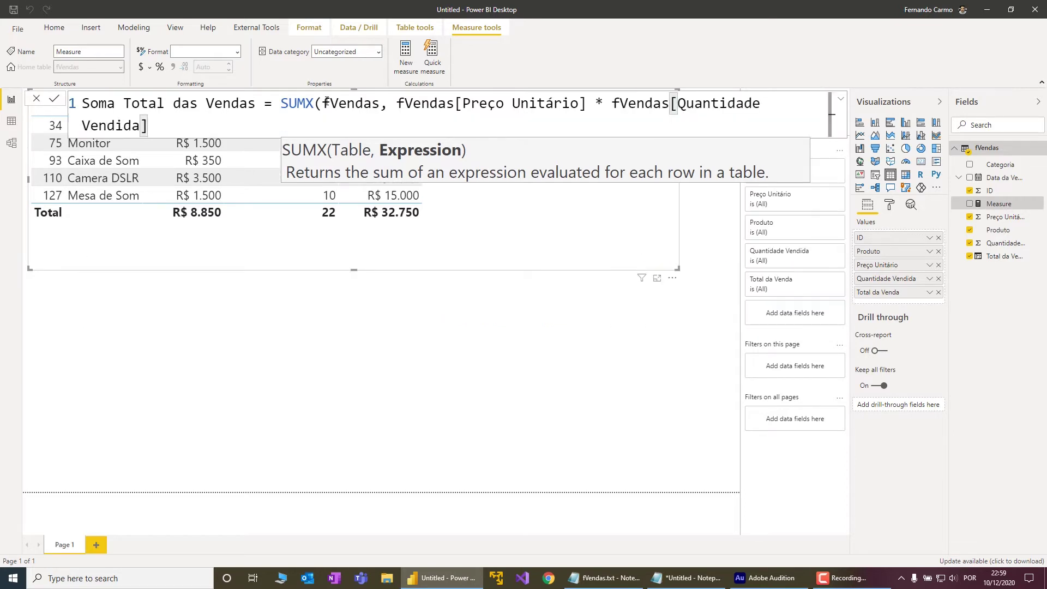
type(")")
key("Return")
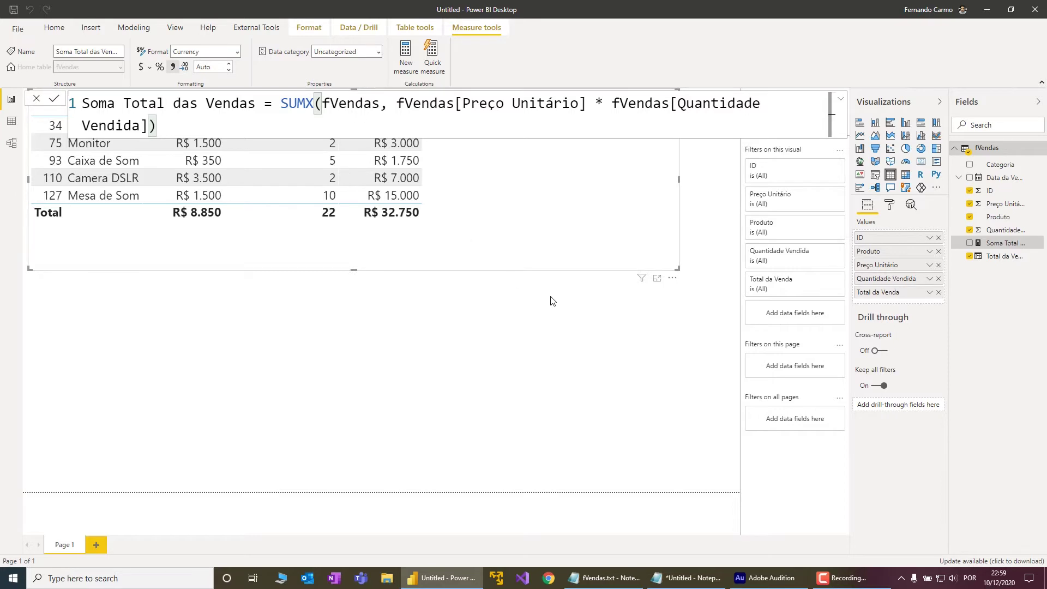
Add the Soma Total das Vendas measure to the table visual after the Total da Venda column
left_click(542, 308)
left_click(541, 230)
left_click_drag(1012, 246, 527, 168)
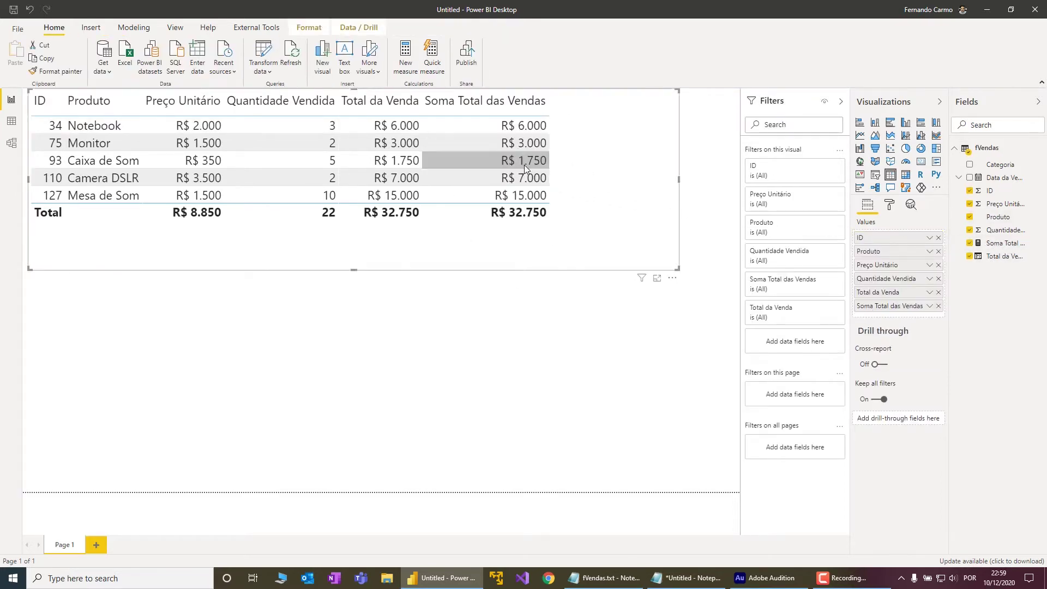